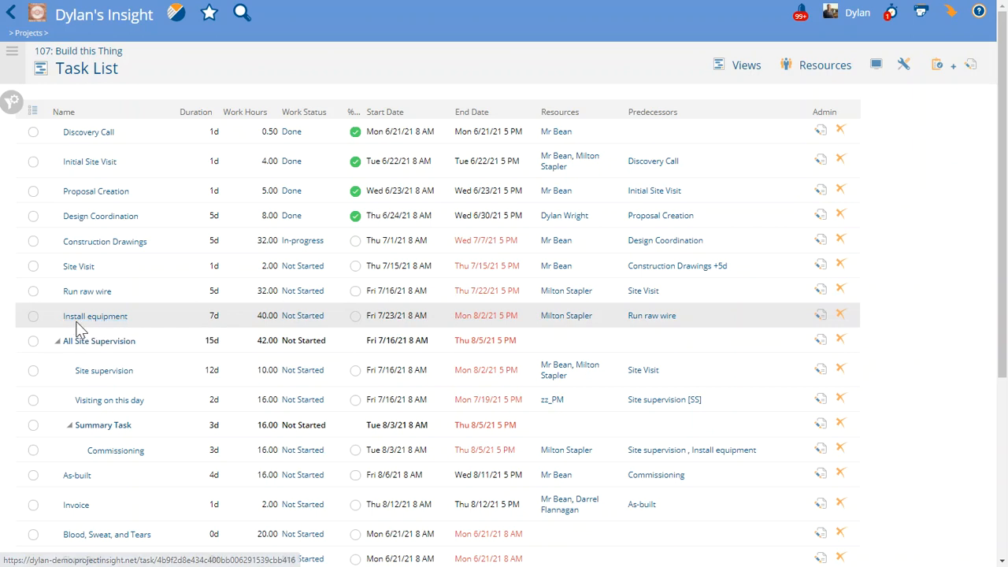
# Insert a successor task named "Review Meeting" after the Install equipment task
pyautogui.rightClick(148, 316)
pyautogui.moveTo(189, 276)
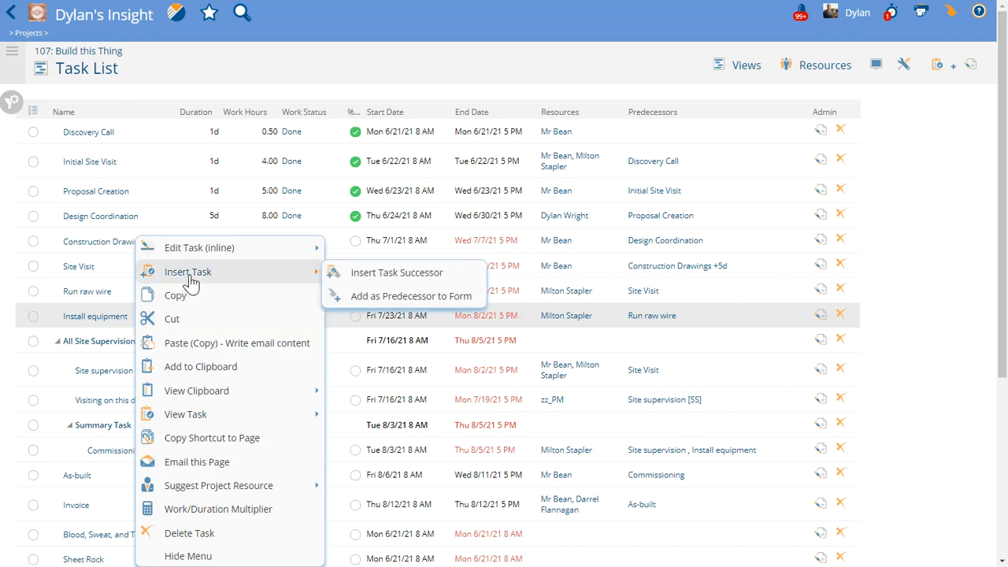
pyautogui.click(373, 283)
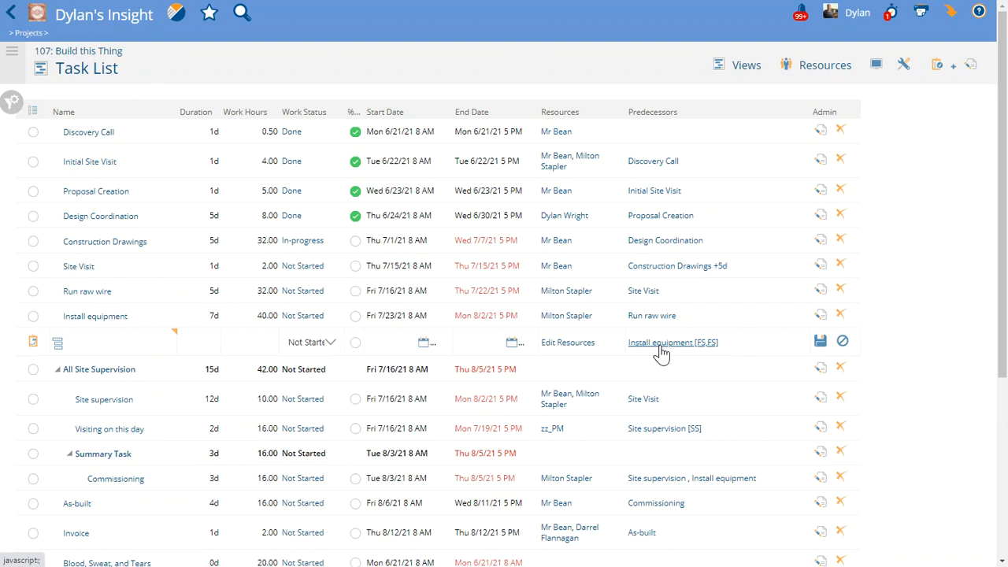
pyautogui.click(95, 343)
pyautogui.write('Review Meeting')
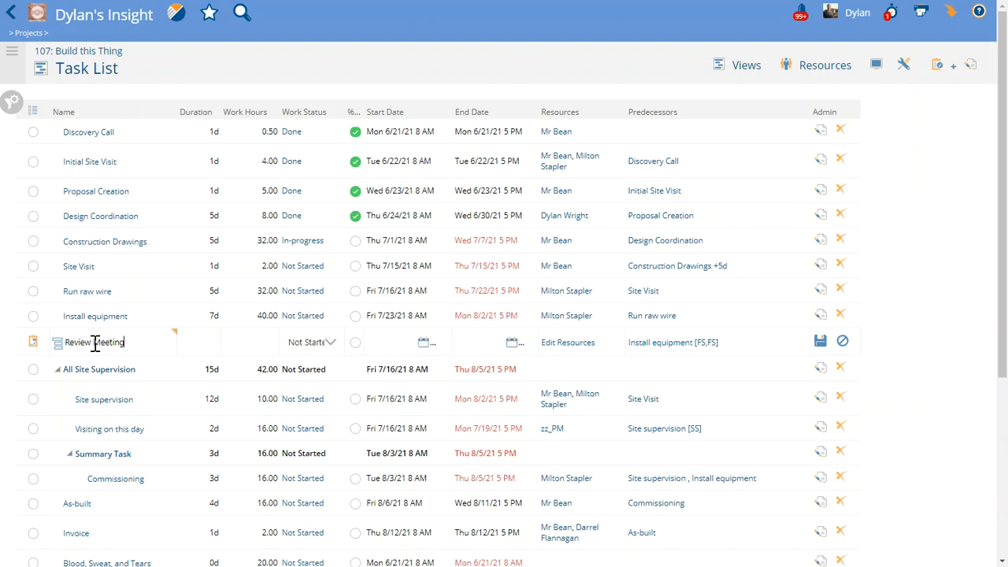
pyautogui.press('Return')
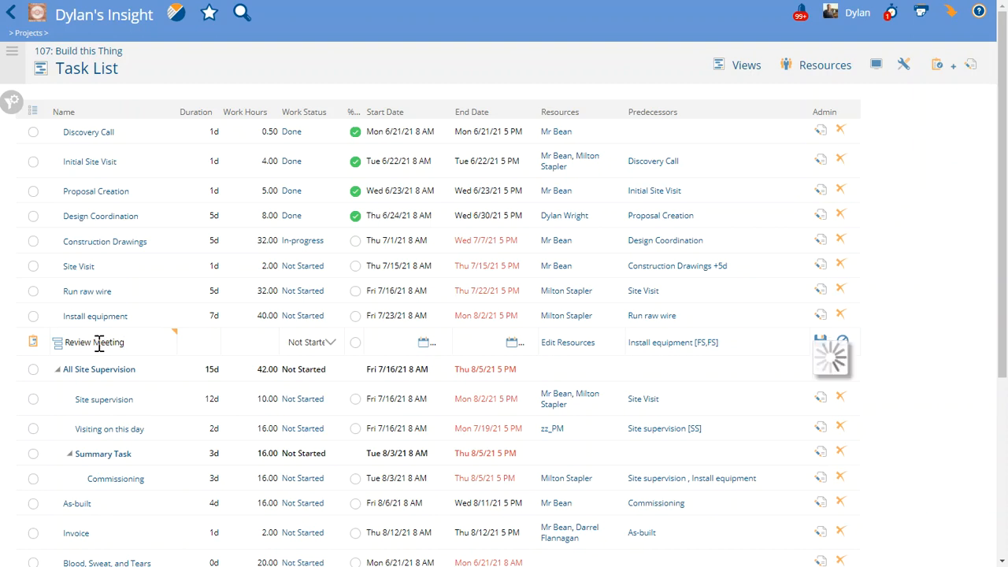
# Set the Review Meeting task's duration to 2 days and its work hours to 2
pyautogui.click(214, 341)
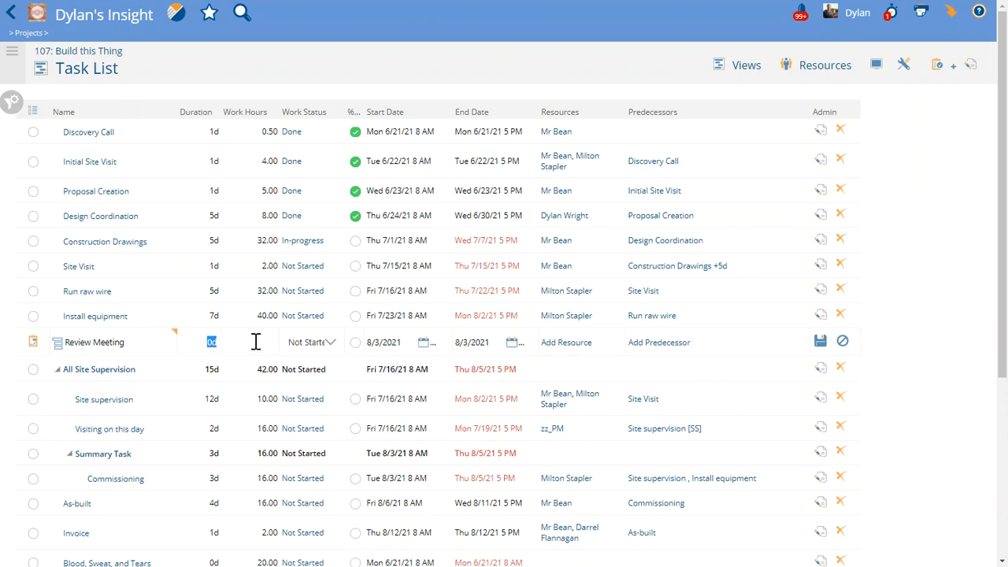
pyautogui.write('2')
pyautogui.write('2')
# Assign the system administrator as the Review Meeting task's resource and save the task
pyautogui.click(557, 343)
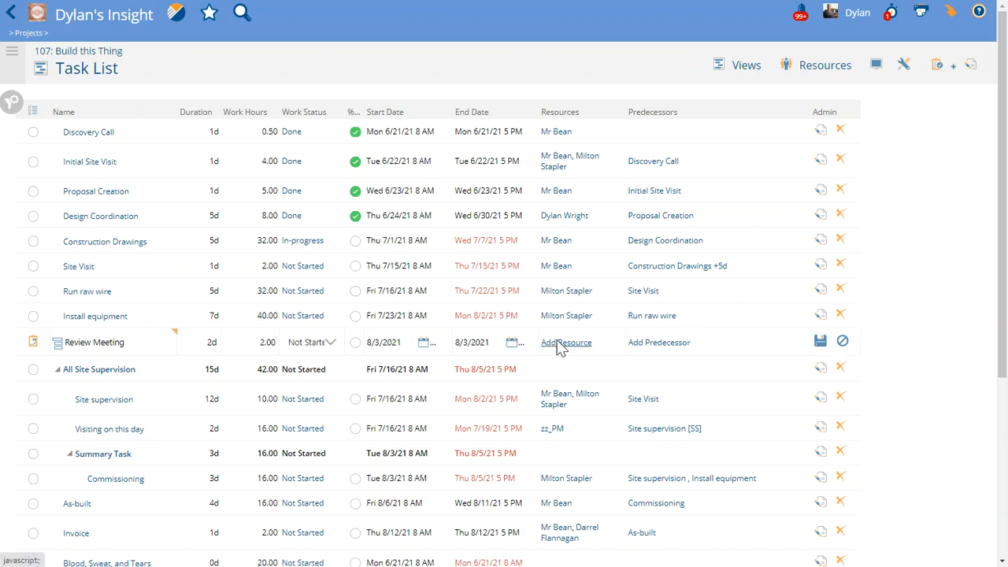
pyautogui.click(362, 272)
pyautogui.scroll(-2, 392, 391)
pyautogui.scroll(-3, 388, 390)
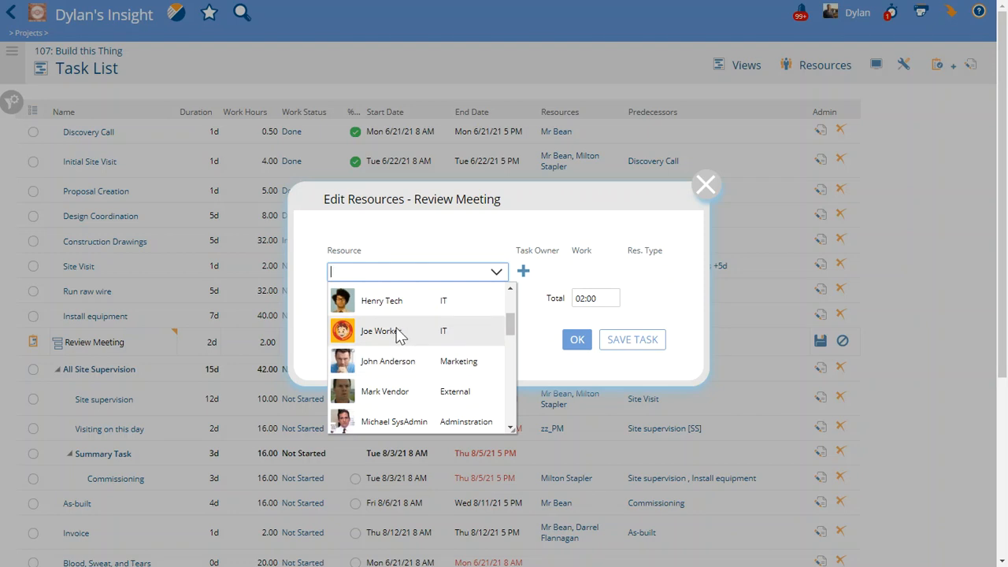
pyautogui.click(398, 422)
pyautogui.click(726, 372)
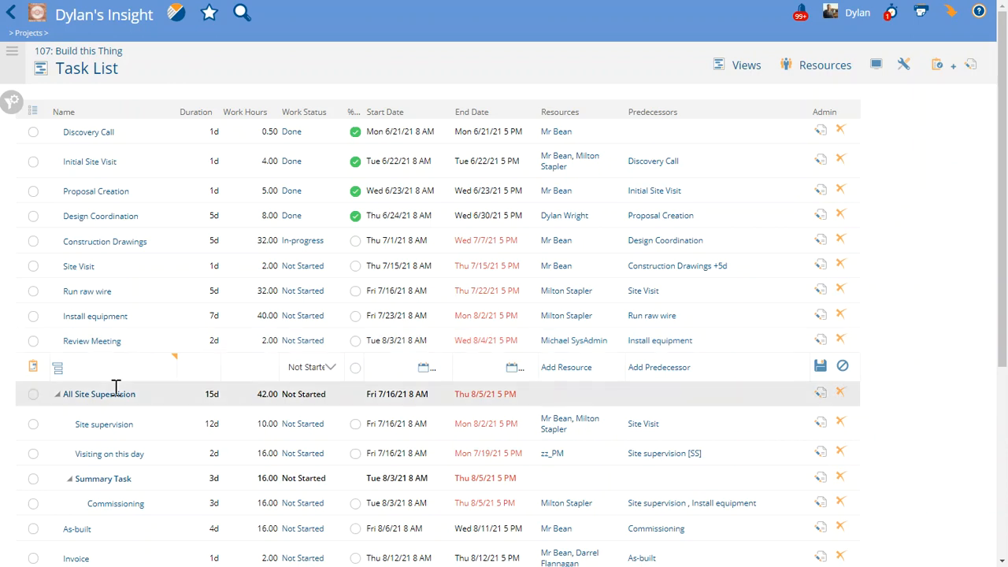
# Open the Review Meeting task and start a new approval for it without using a template
pyautogui.click(88, 342)
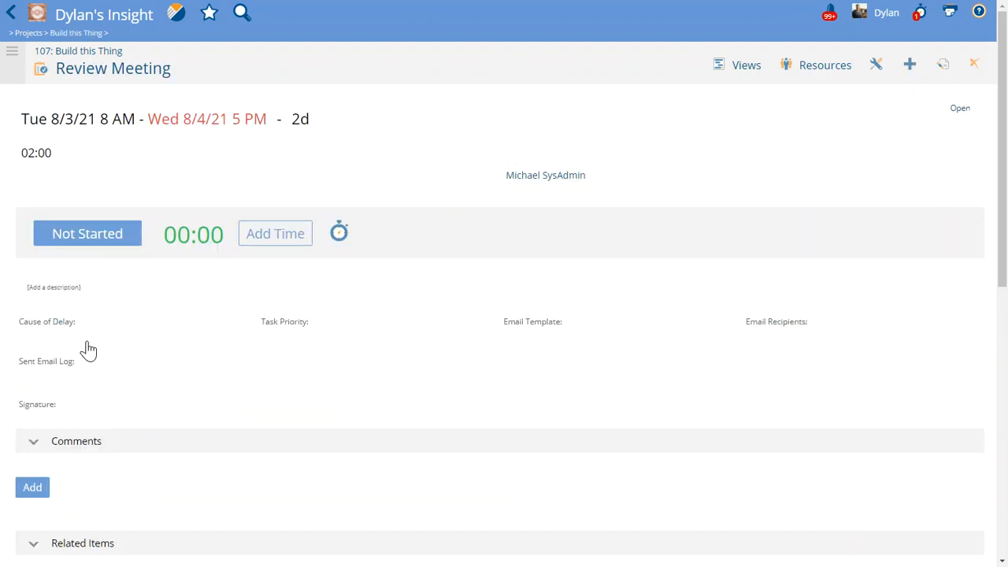
pyautogui.scroll(-4, 125, 392)
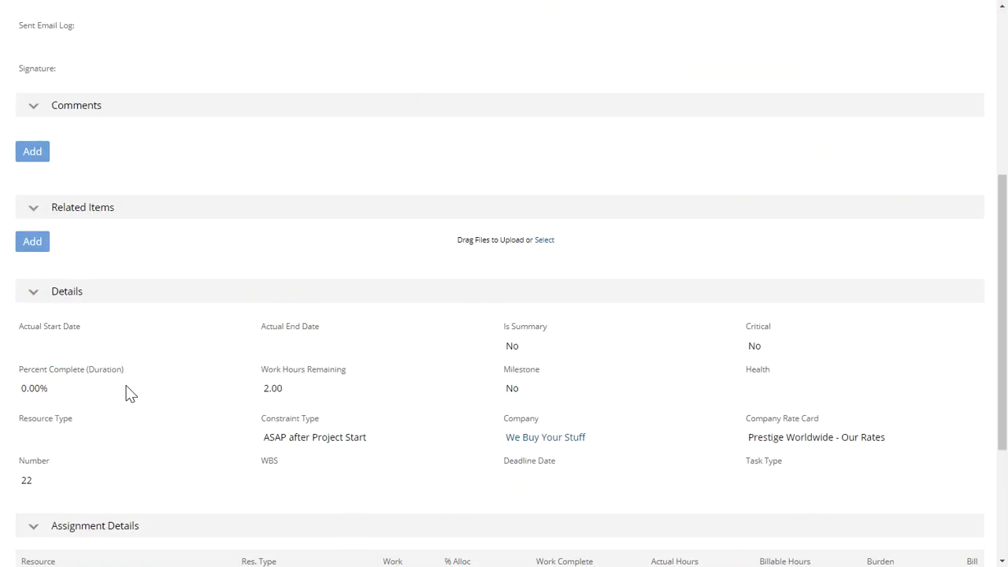
pyautogui.scroll(4, 126, 392)
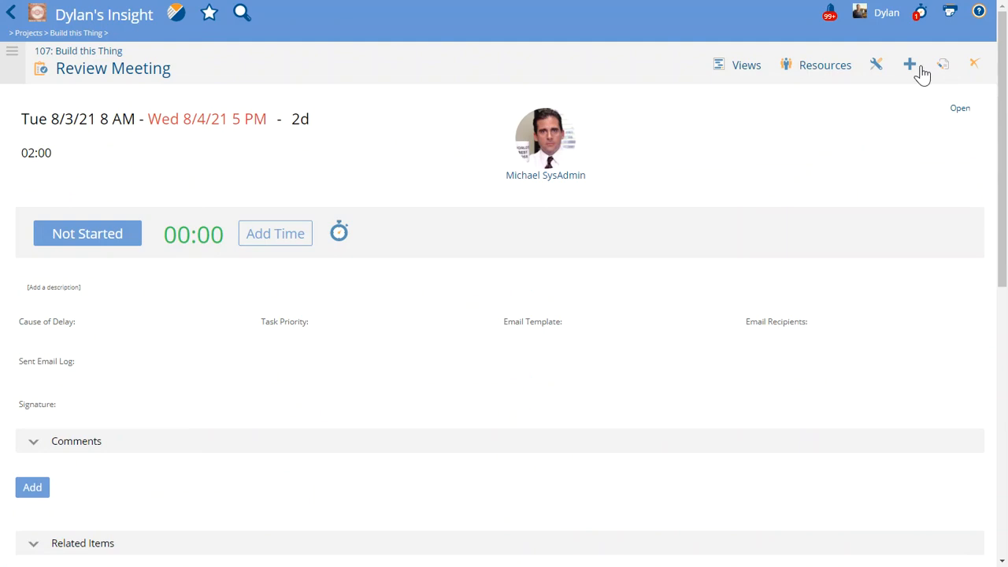
pyautogui.click(912, 69)
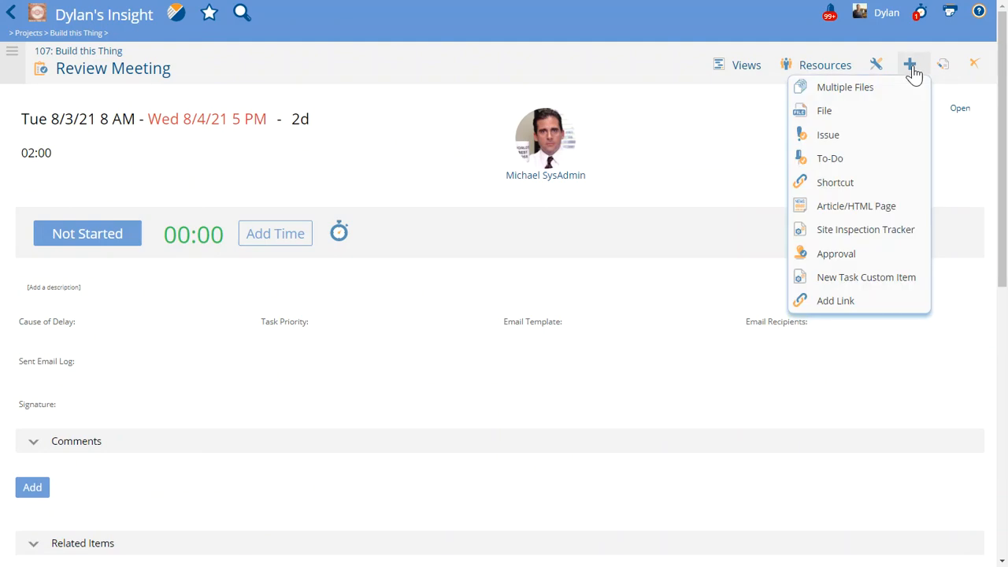
pyautogui.click(836, 254)
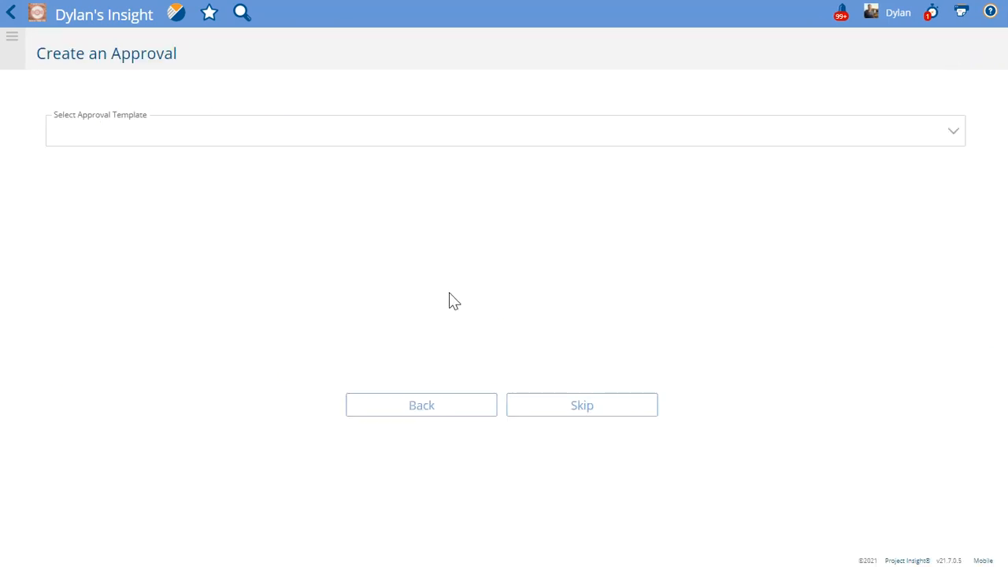
pyautogui.click(557, 407)
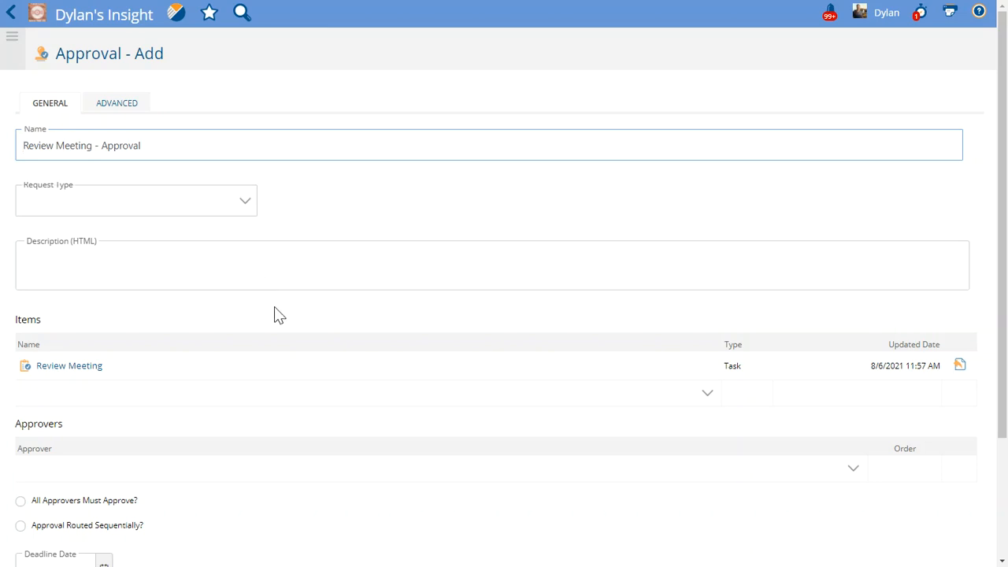
# Add your own account as the approver and save the approval with activating and sending the request turned off
pyautogui.click(90, 464)
pyautogui.click(151, 472)
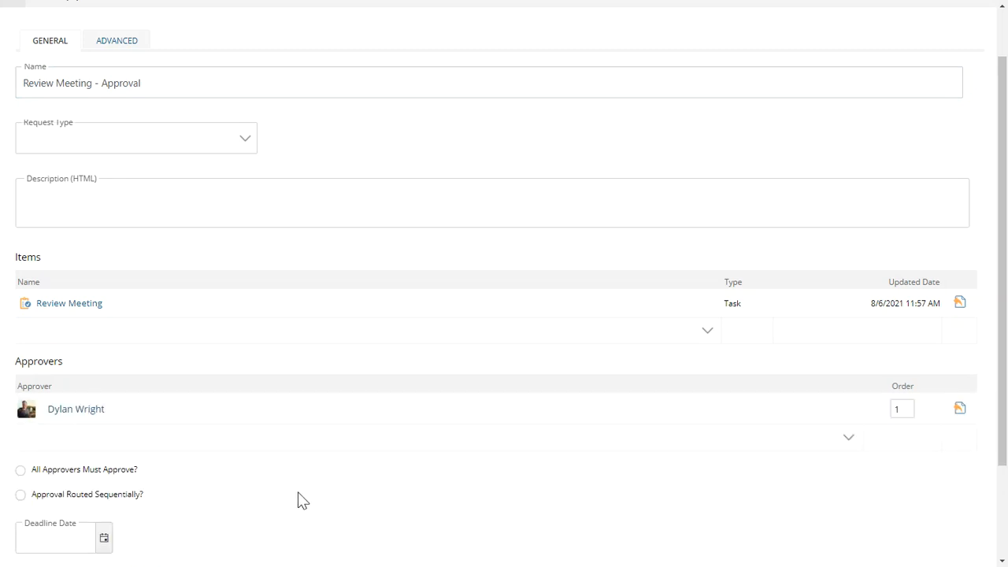
pyautogui.scroll(-2, 298, 501)
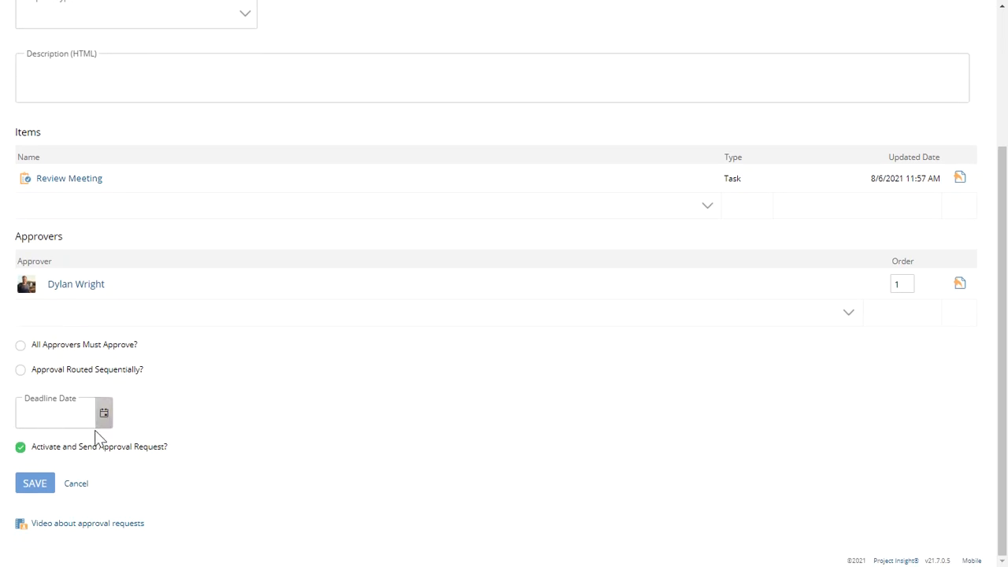
pyautogui.click(61, 447)
pyautogui.click(41, 489)
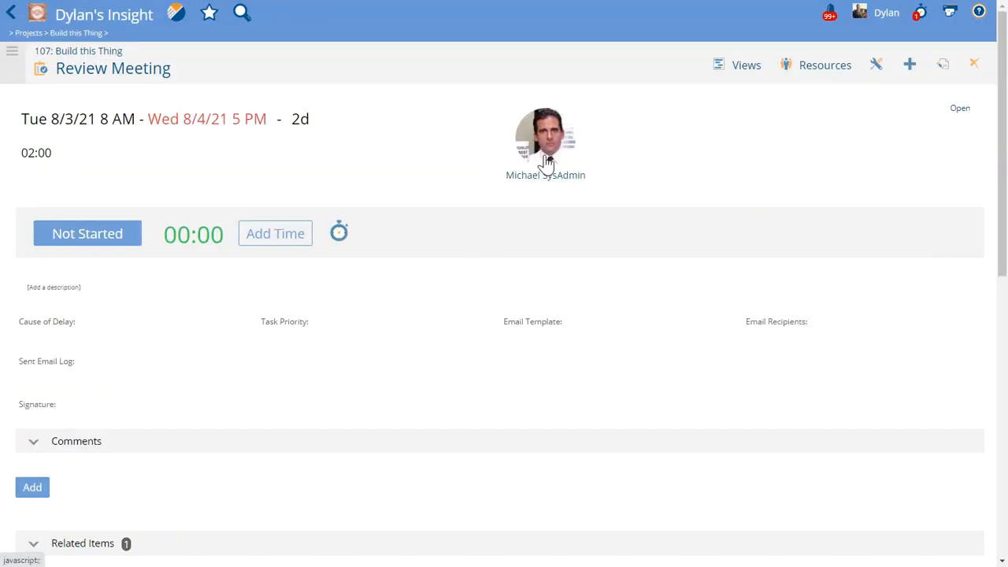
# Open the Review Meeting approval from the related items, check its edit settings without saving, and return to the project's task list
pyautogui.scroll(-3, 429, 331)
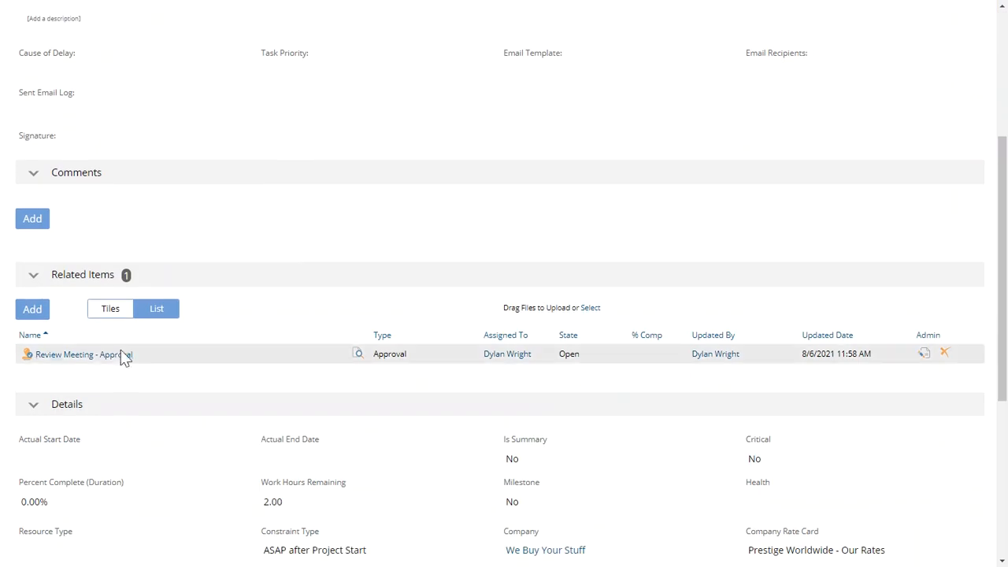
pyautogui.click(110, 359)
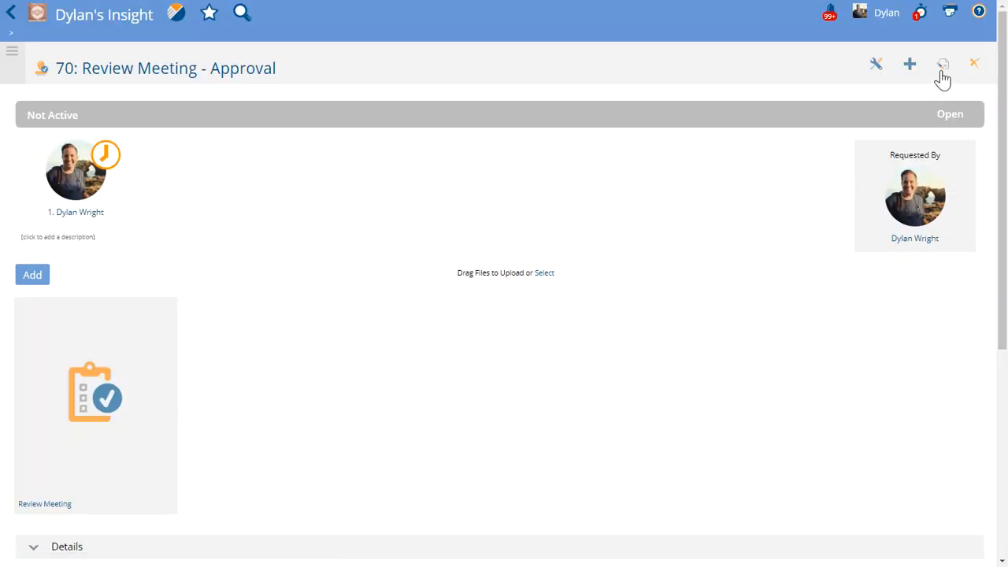
pyautogui.click(943, 69)
pyautogui.click(940, 86)
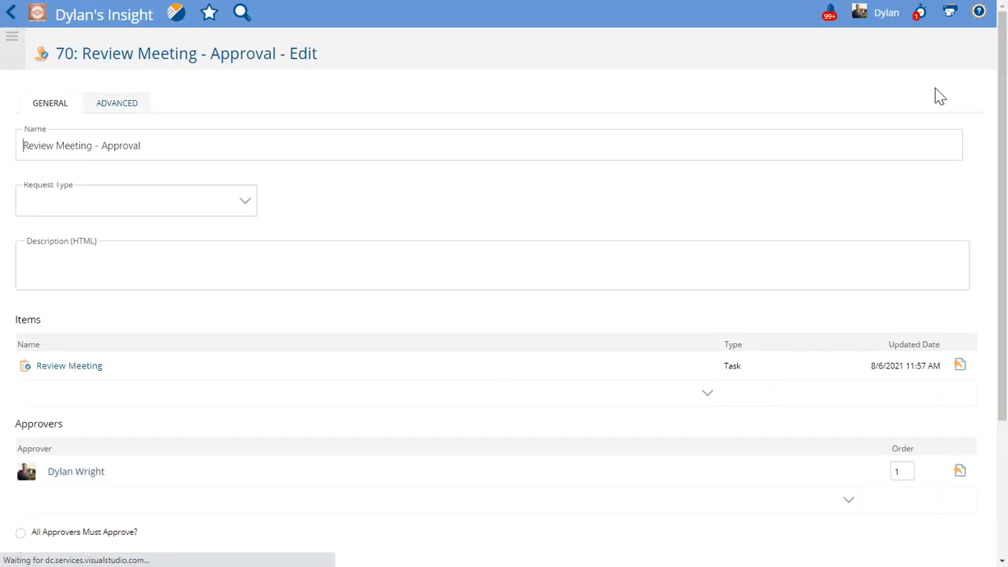
pyautogui.scroll(-3, 349, 389)
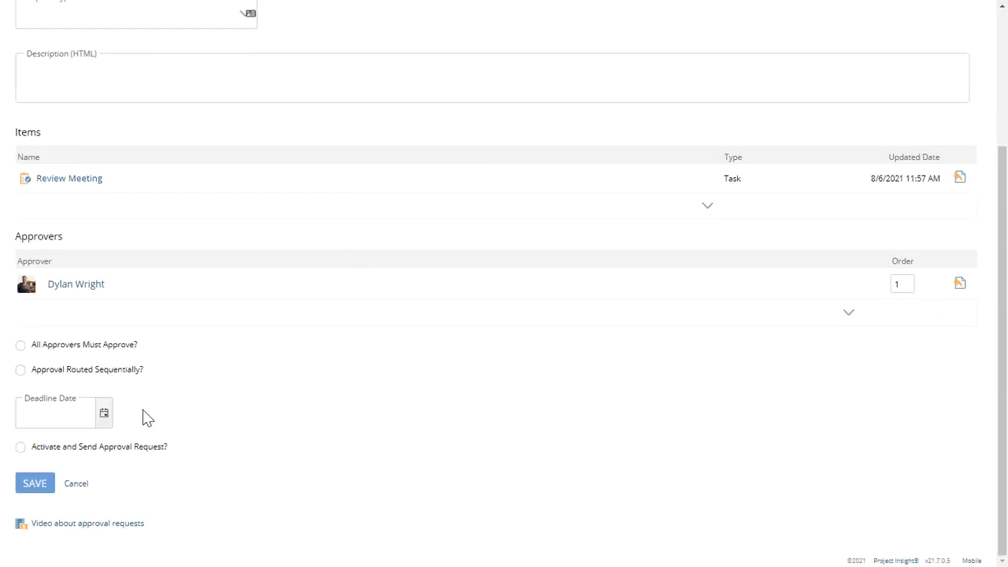
pyautogui.click(78, 485)
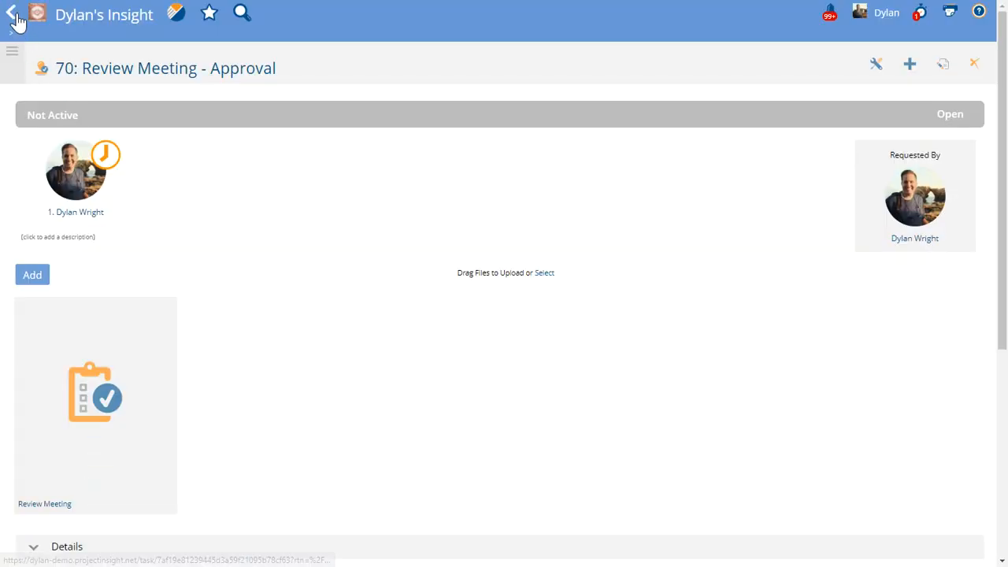
pyautogui.click(12, 16)
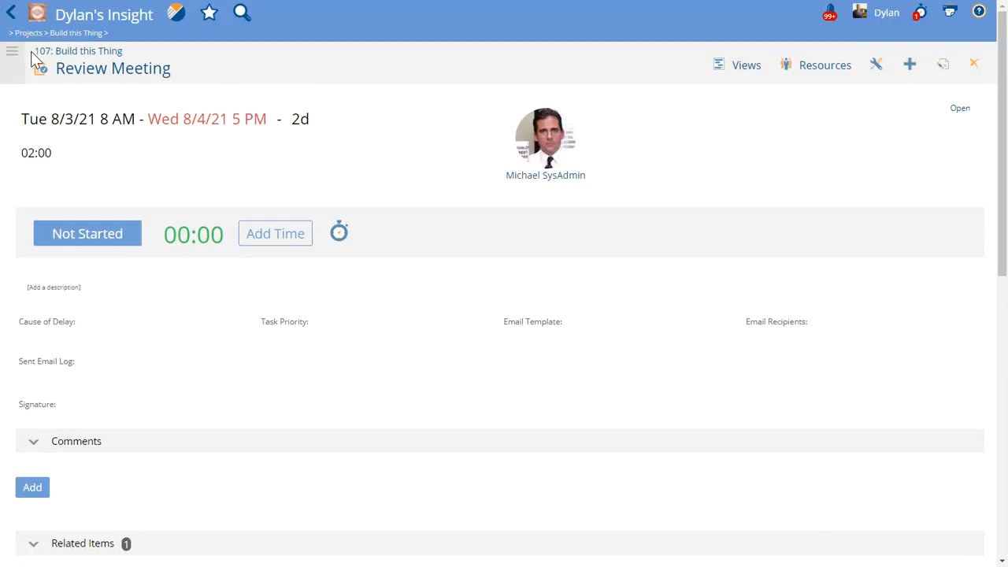
pyautogui.click(51, 50)
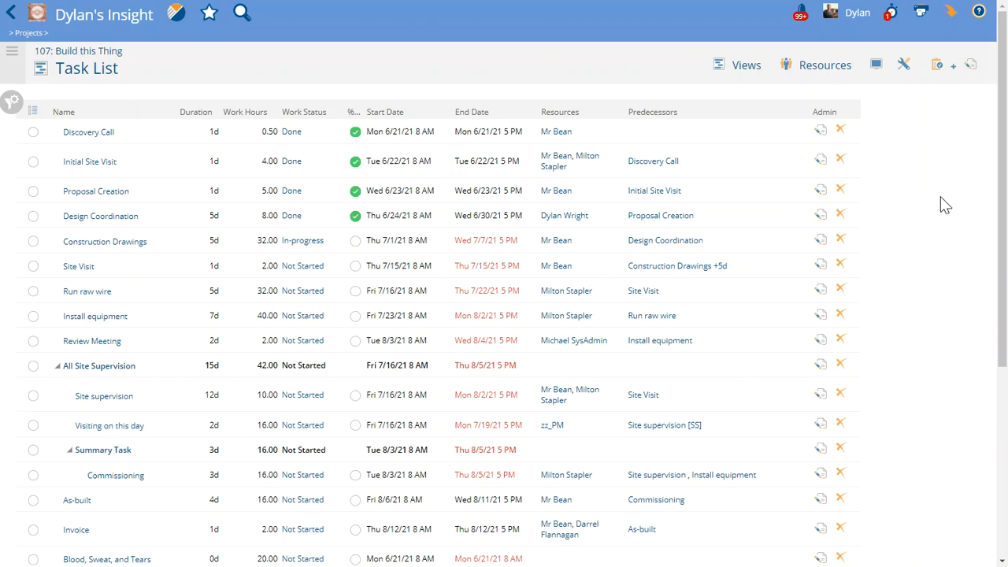
# Add the Approval column to the task list between Name and Duration and refresh the list
pyautogui.click(14, 101)
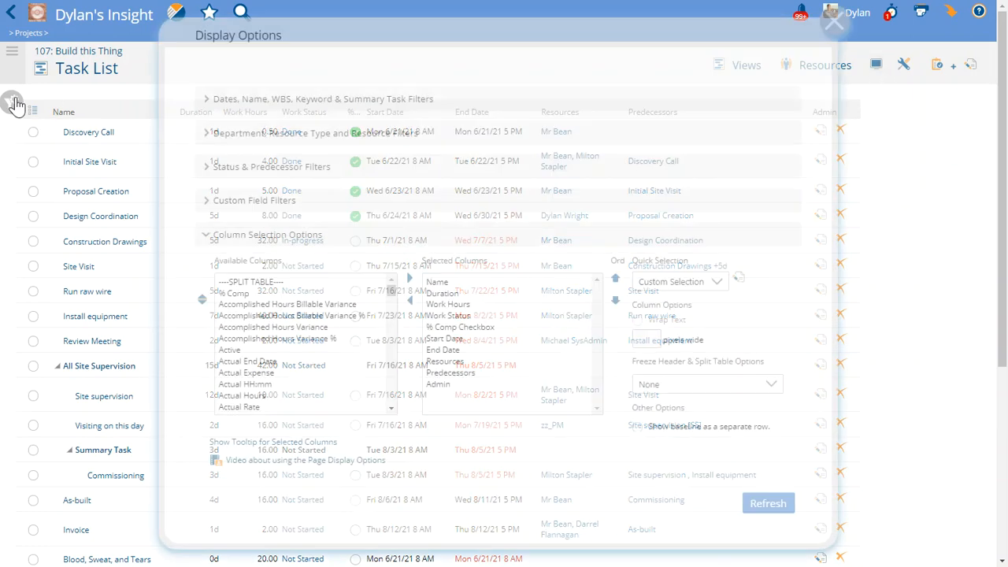
pyautogui.click(293, 360)
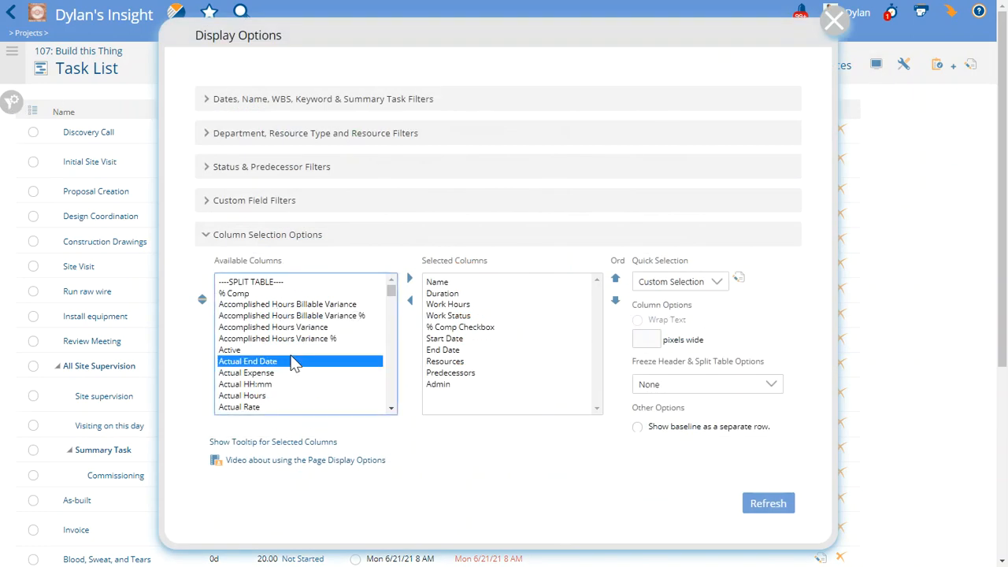
pyautogui.press('Down')
pyautogui.press('Down')
pyautogui.press('Down')
pyautogui.press('Down')
pyautogui.press('Down')
pyautogui.press('Down')
pyautogui.press('Down')
pyautogui.press('Down')
pyautogui.scroll(-4, 292, 362)
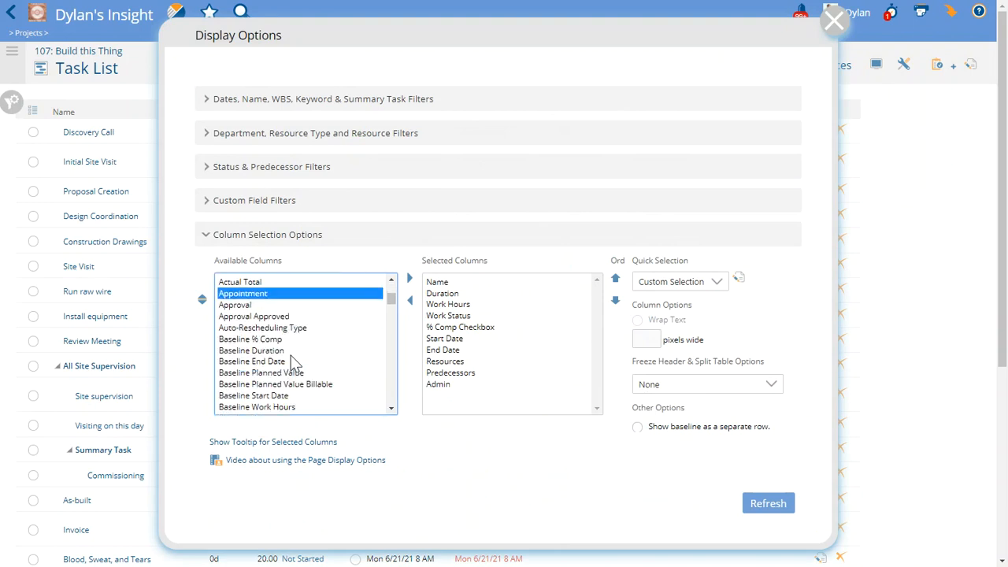
pyautogui.click(256, 287)
pyautogui.click(442, 293)
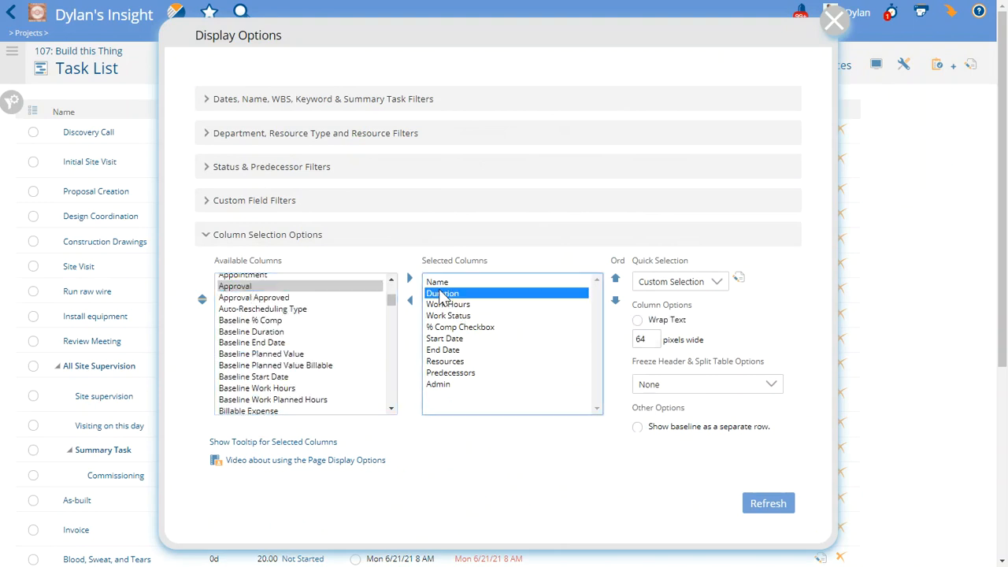
pyautogui.click(410, 277)
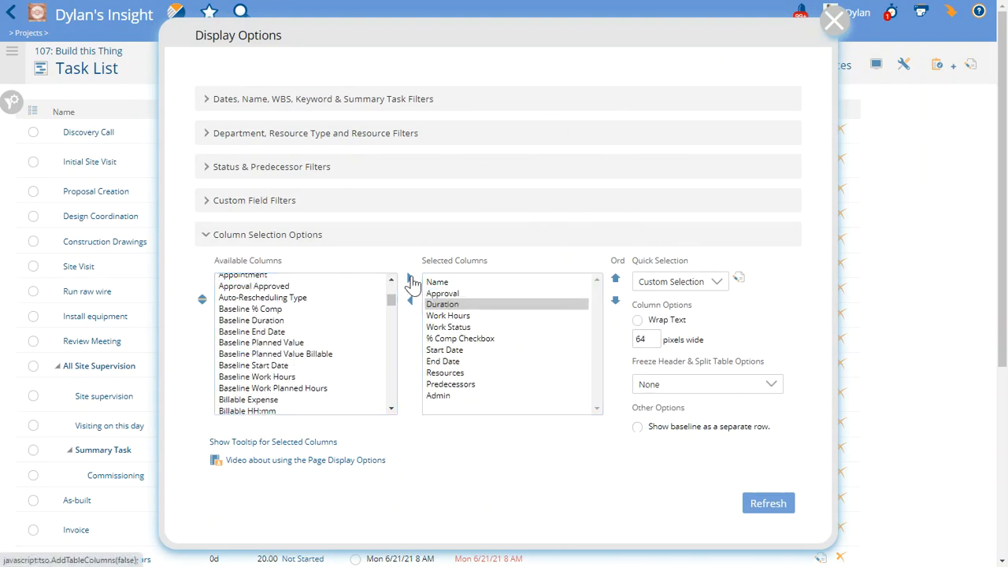
pyautogui.click(764, 510)
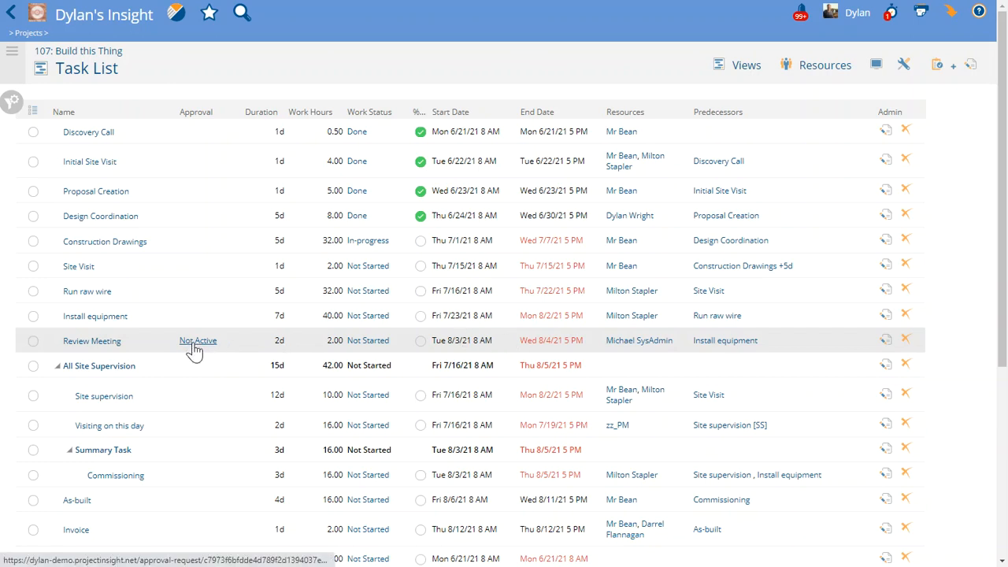
# Open the Review Meeting task's approval from its related items and start editing that approval
pyautogui.click(105, 345)
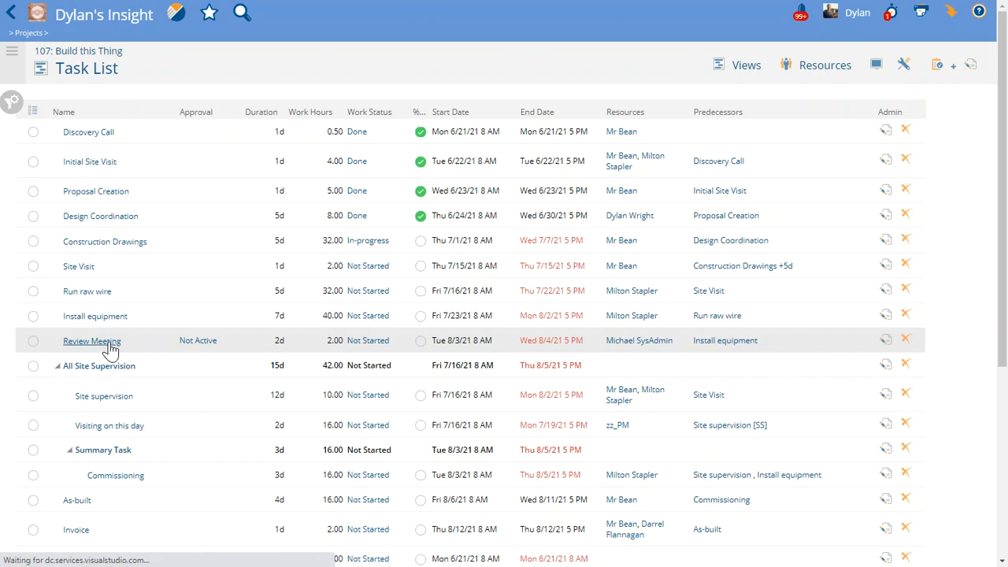
pyautogui.scroll(-3, 71, 429)
pyautogui.scroll(4, 349, 307)
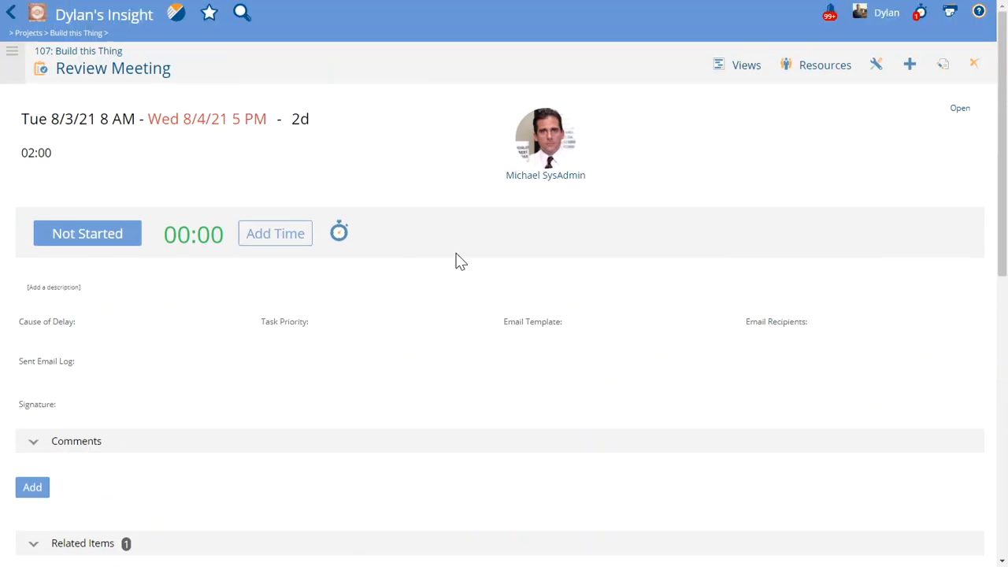
pyautogui.scroll(-4, 318, 355)
pyautogui.click(118, 354)
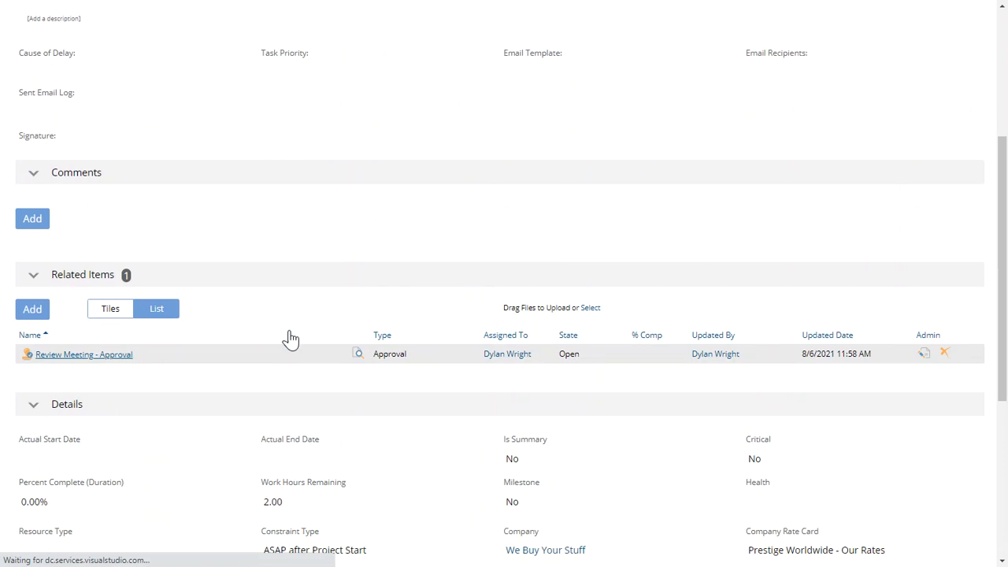
pyautogui.click(943, 65)
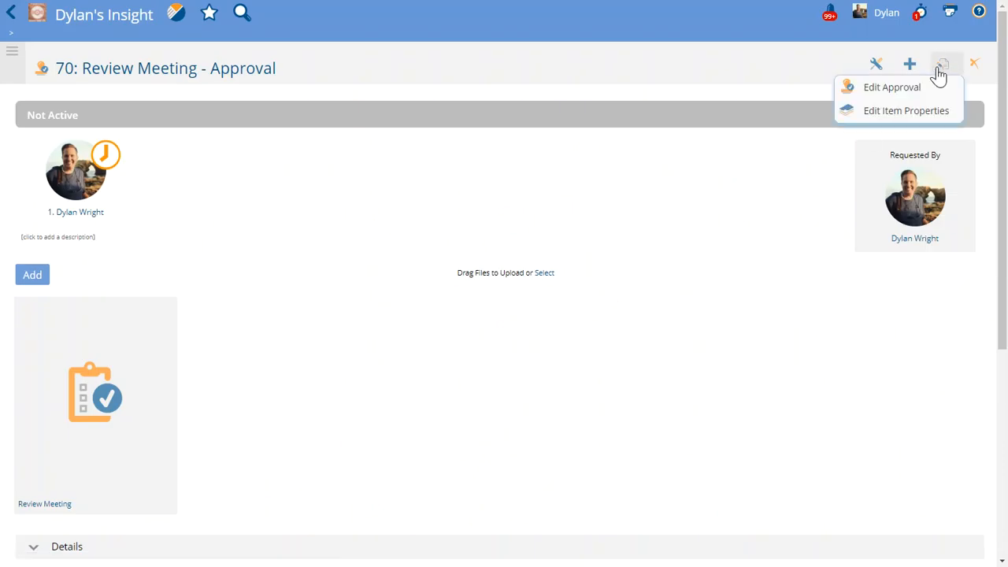
pyautogui.click(890, 86)
# Describe the approval as "This is what happened during the meeting..." with "alsrithgalsdkgjasdefgasedt" below, turn on activating and sending the request, and save
pyautogui.click(175, 270)
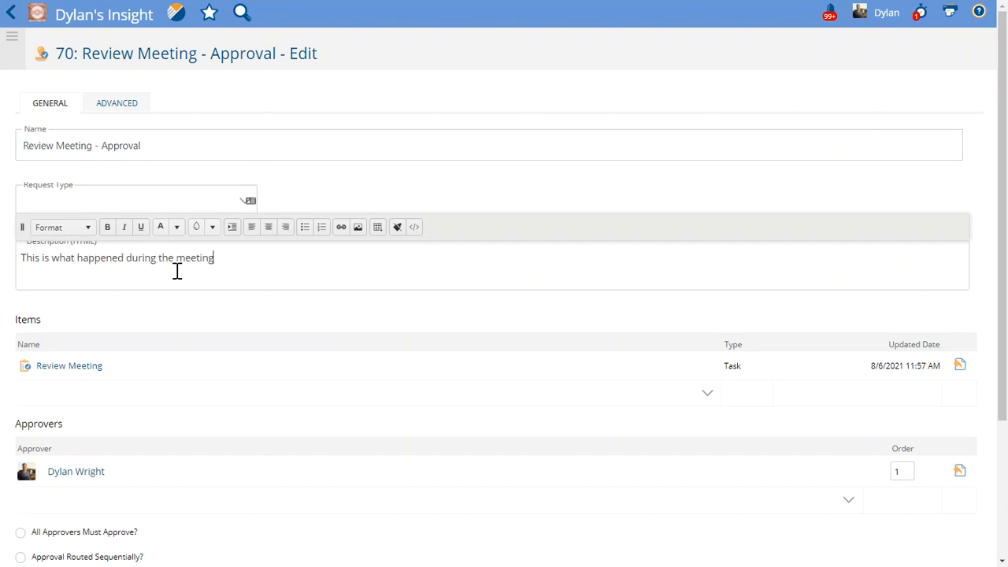
pyautogui.press('Return')
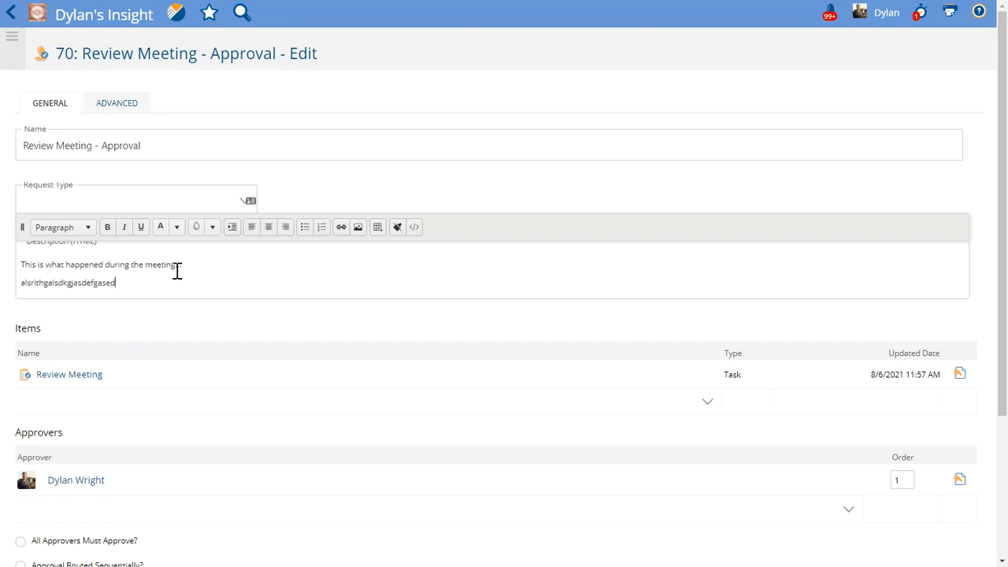
pyautogui.scroll(-3, 221, 299)
pyautogui.click(49, 446)
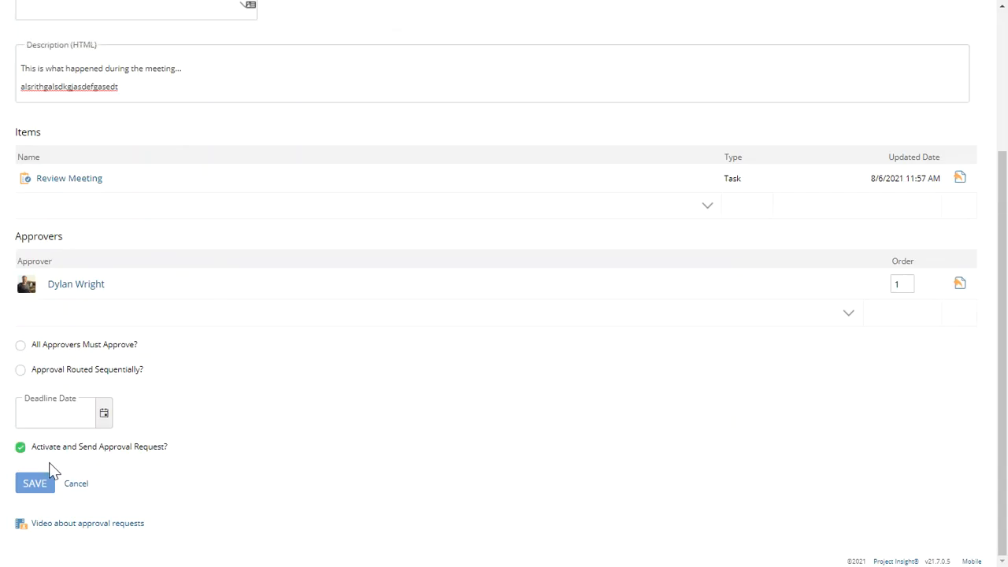
pyautogui.click(38, 484)
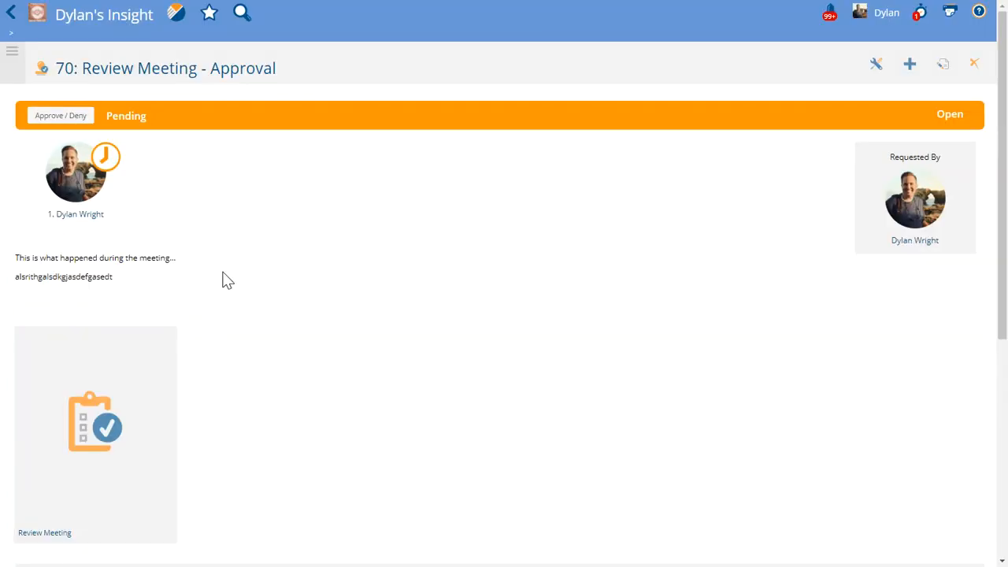
# Return to the project's task list and check the approval status of the Review Meeting task
pyautogui.click(11, 14)
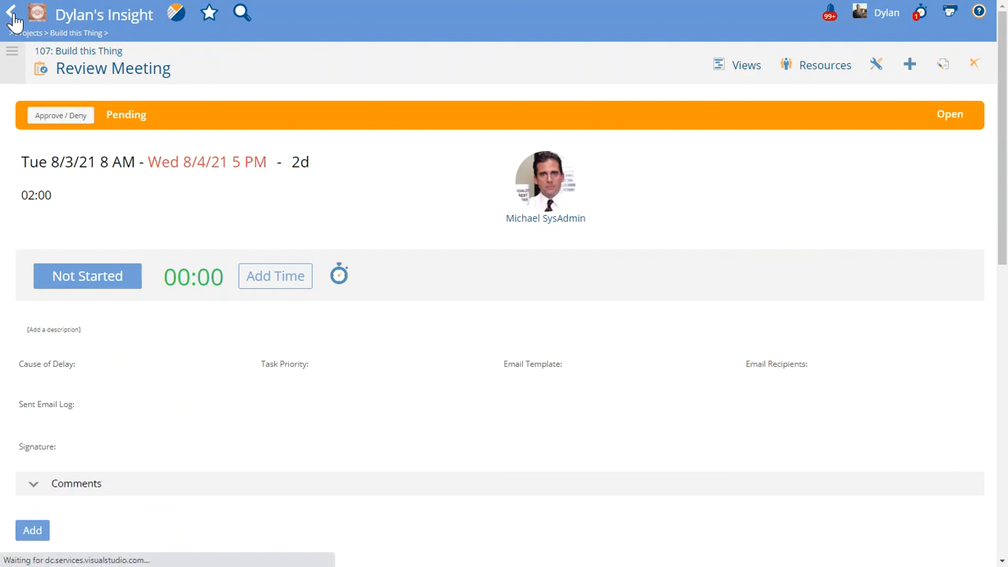
pyautogui.click(11, 17)
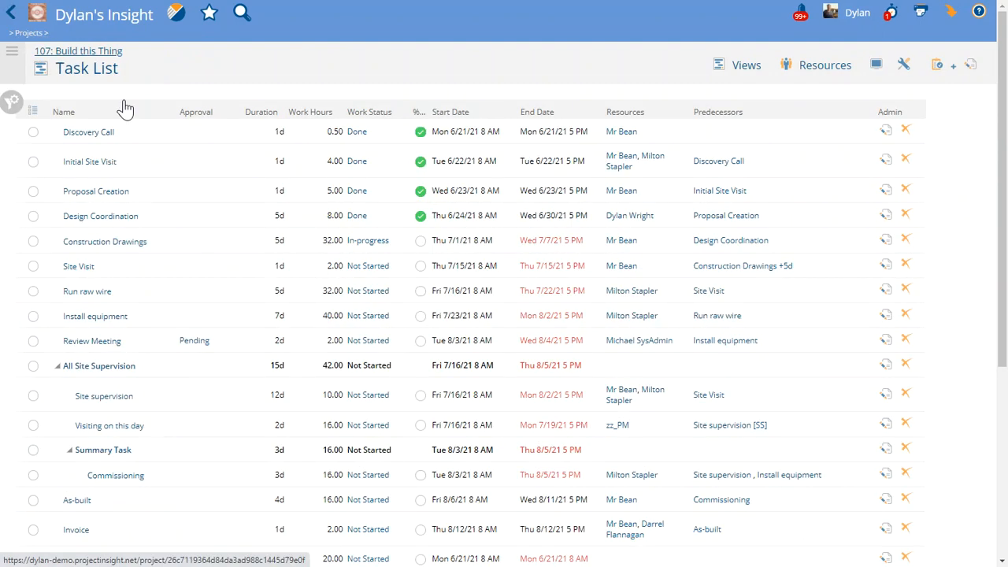
pyautogui.click(93, 22)
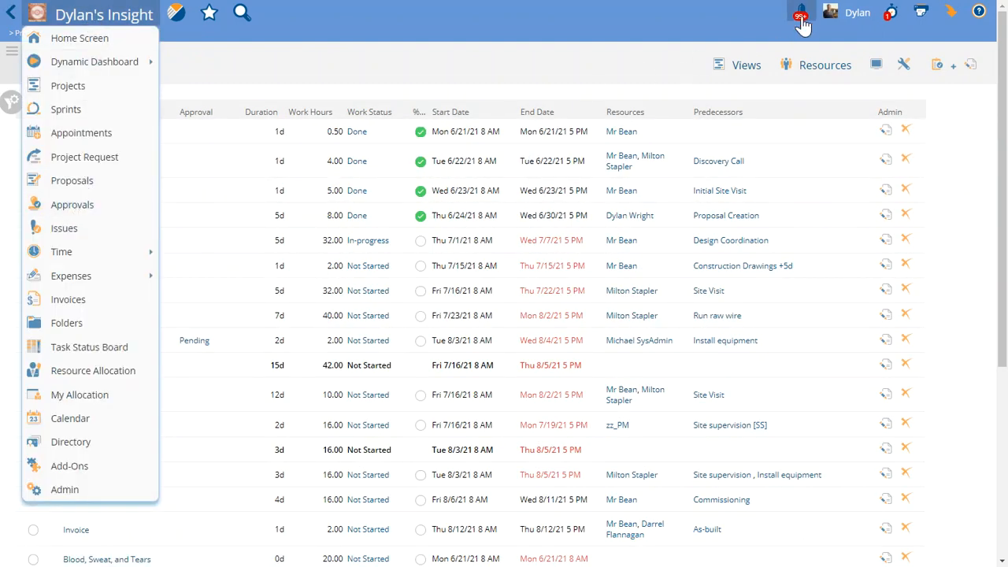
pyautogui.click(529, 63)
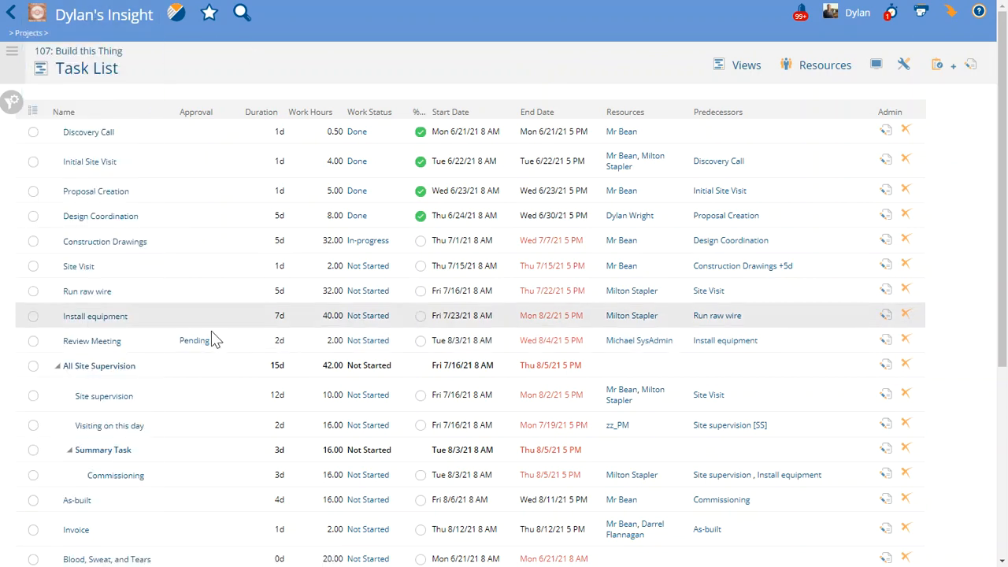
# Go to the home screen's approvals list and open the Review Meeting approval
pyautogui.moveTo(89, 20)
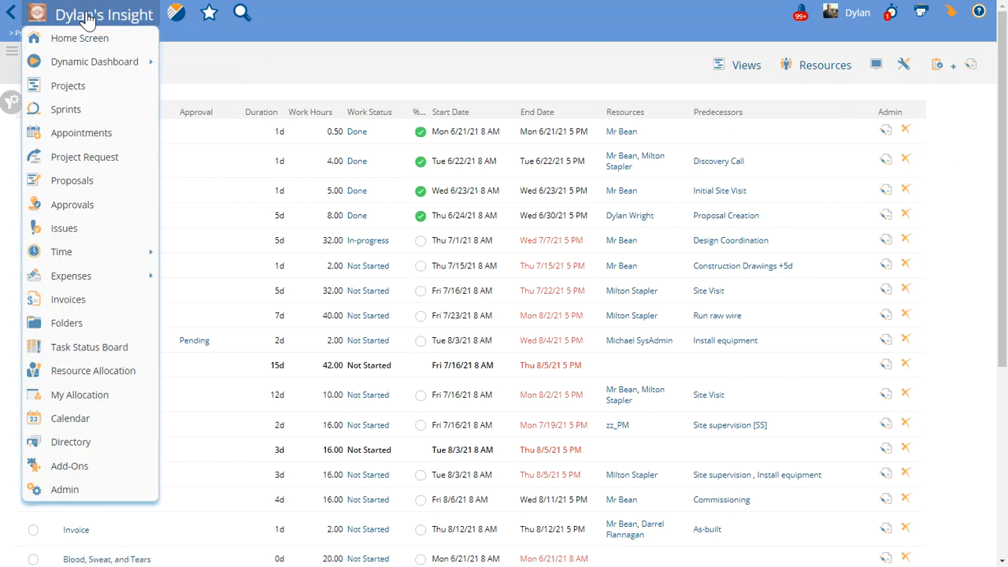
pyautogui.click(83, 46)
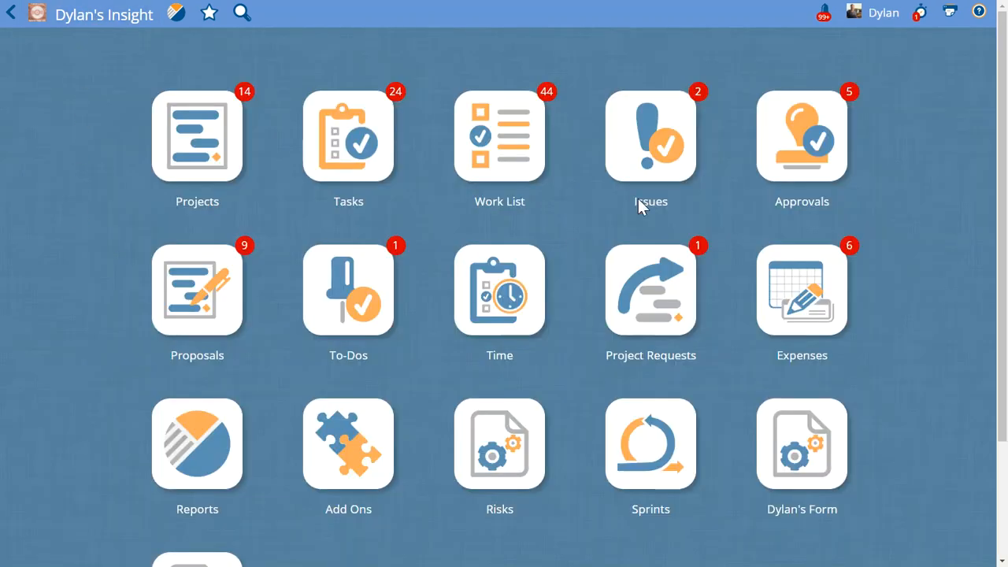
pyautogui.click(797, 142)
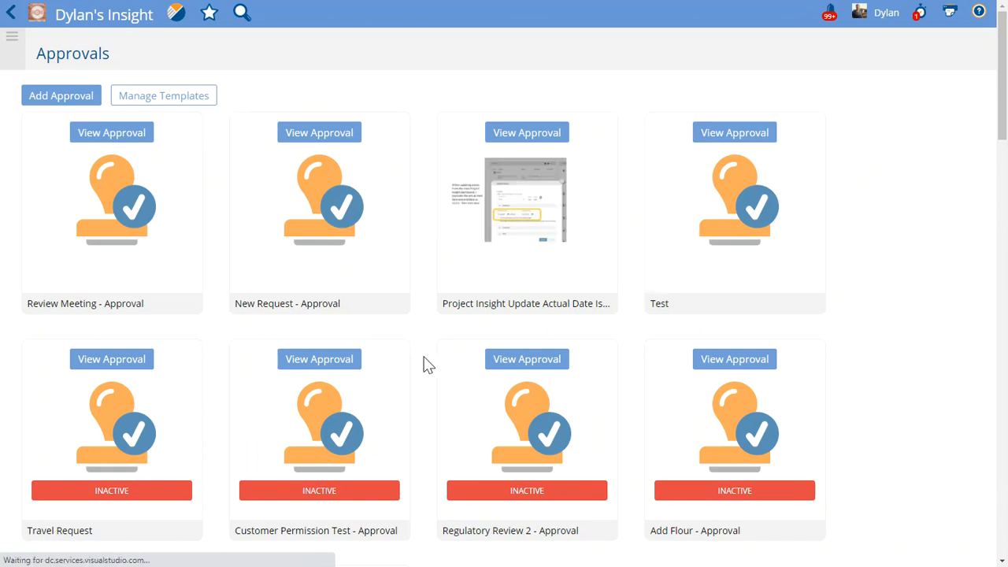
pyautogui.click(110, 136)
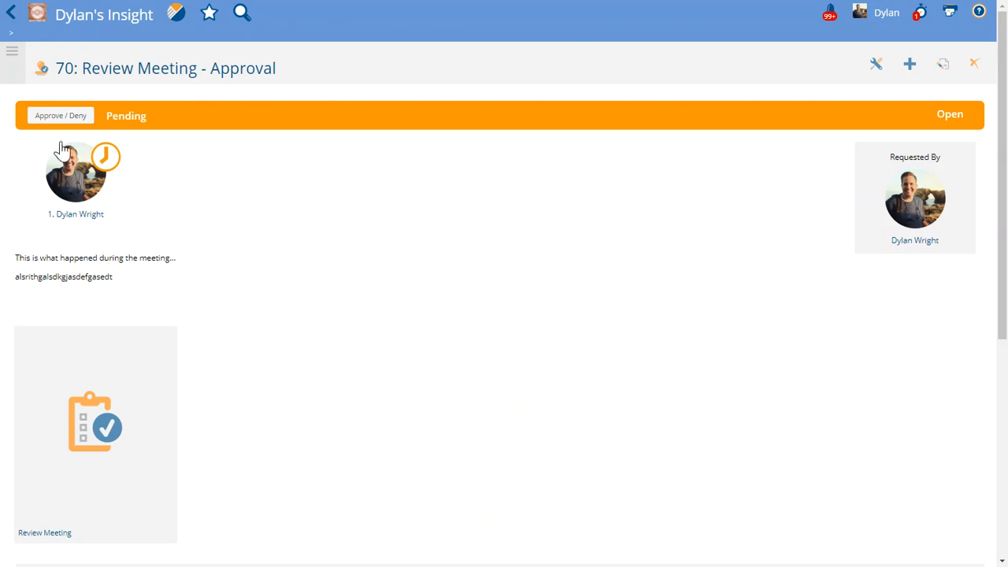
# Approve the Review Meeting request and go back to the Build this Thing project's task list
pyautogui.click(61, 117)
pyautogui.click(373, 166)
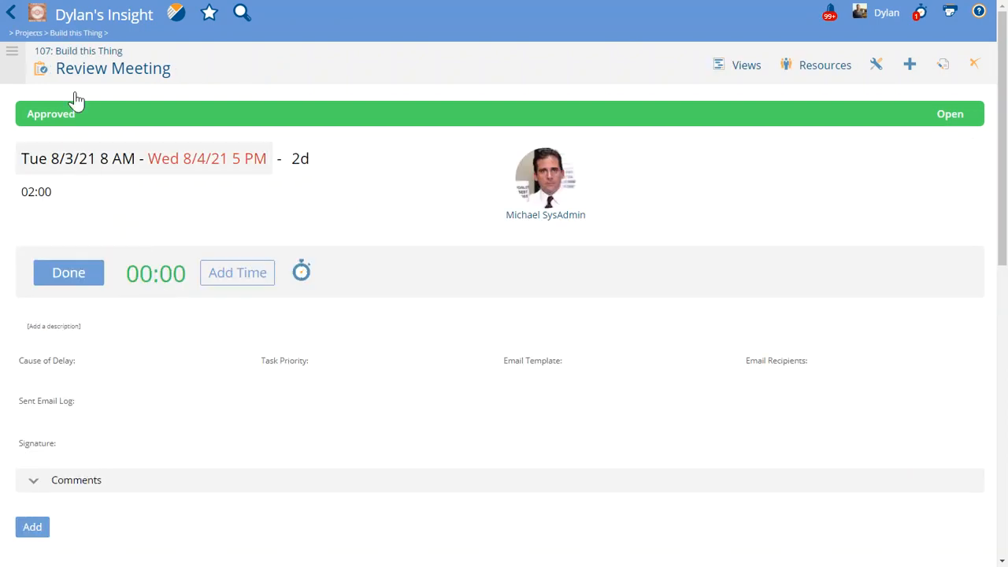
pyautogui.click(73, 59)
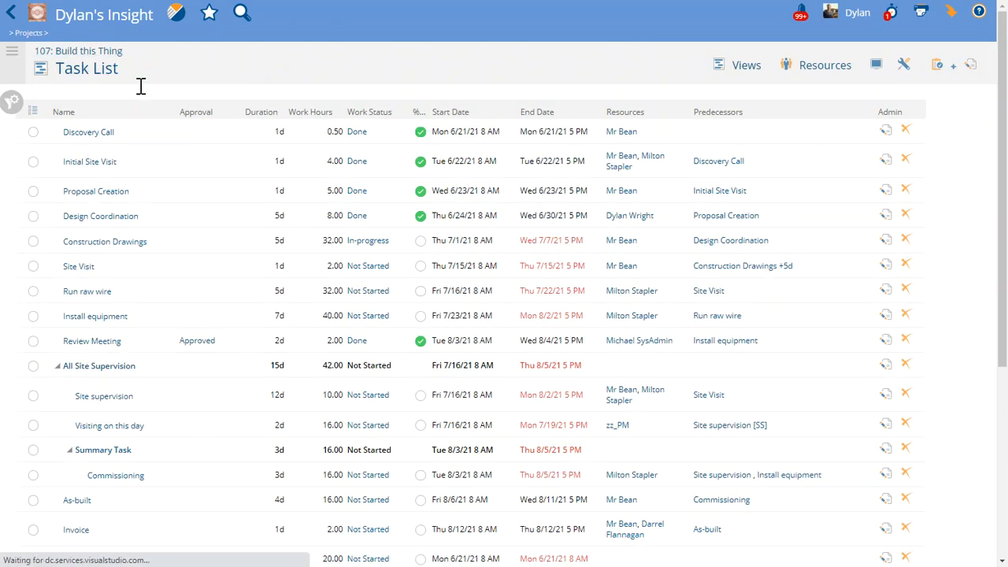